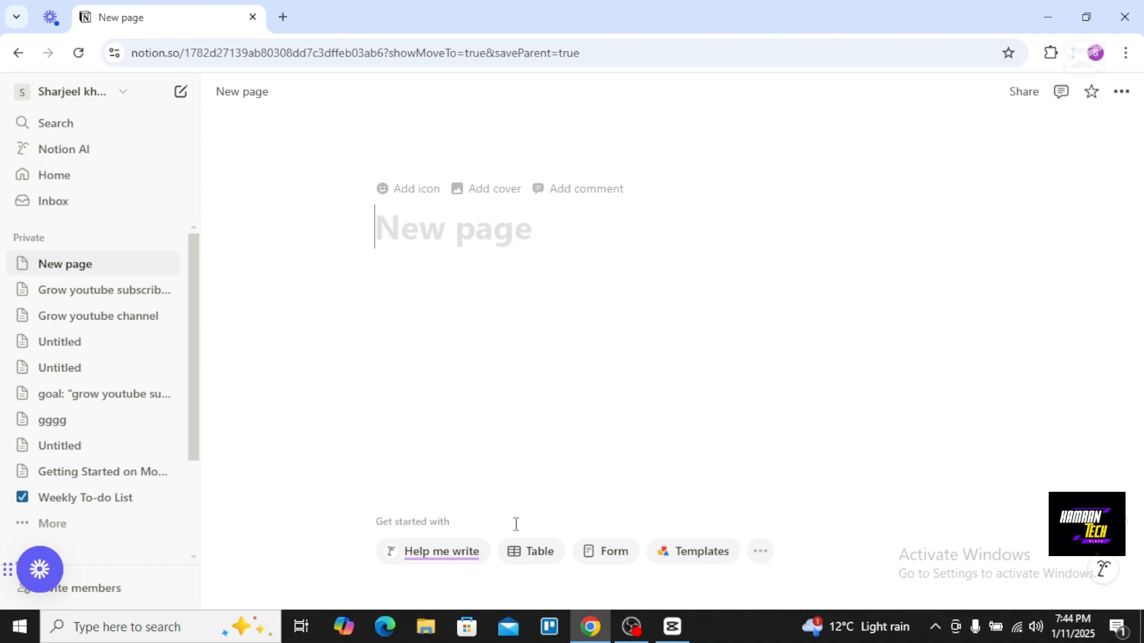
# - Turn the new page into a table database and rename its Name column "Grow youtube subscribers"
pyautogui.click(516, 551)
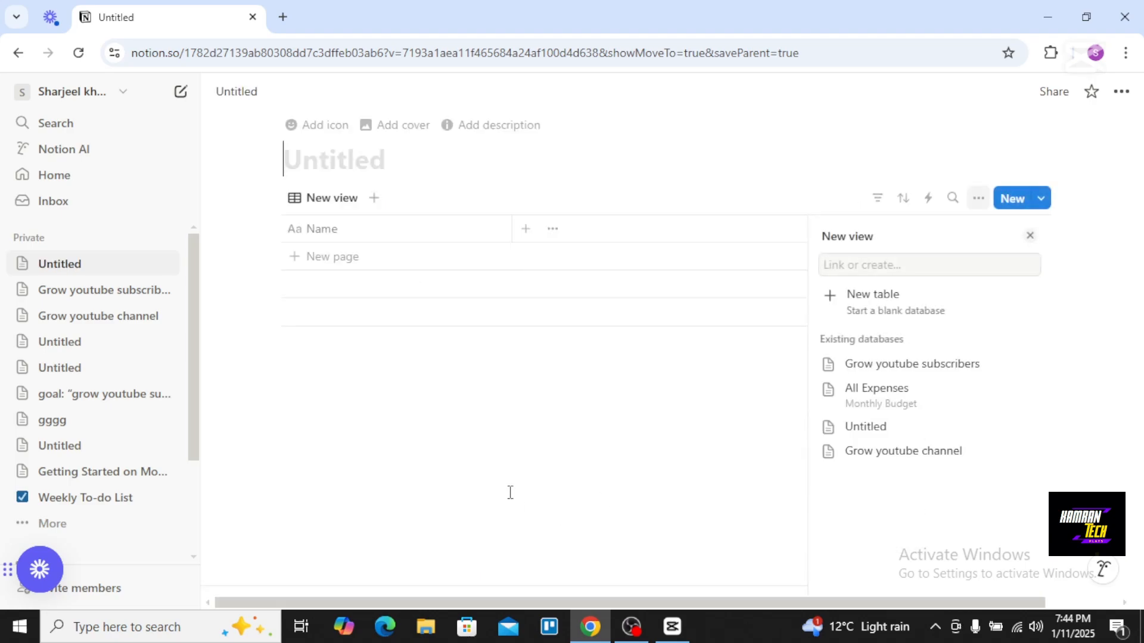
pyautogui.click(358, 237)
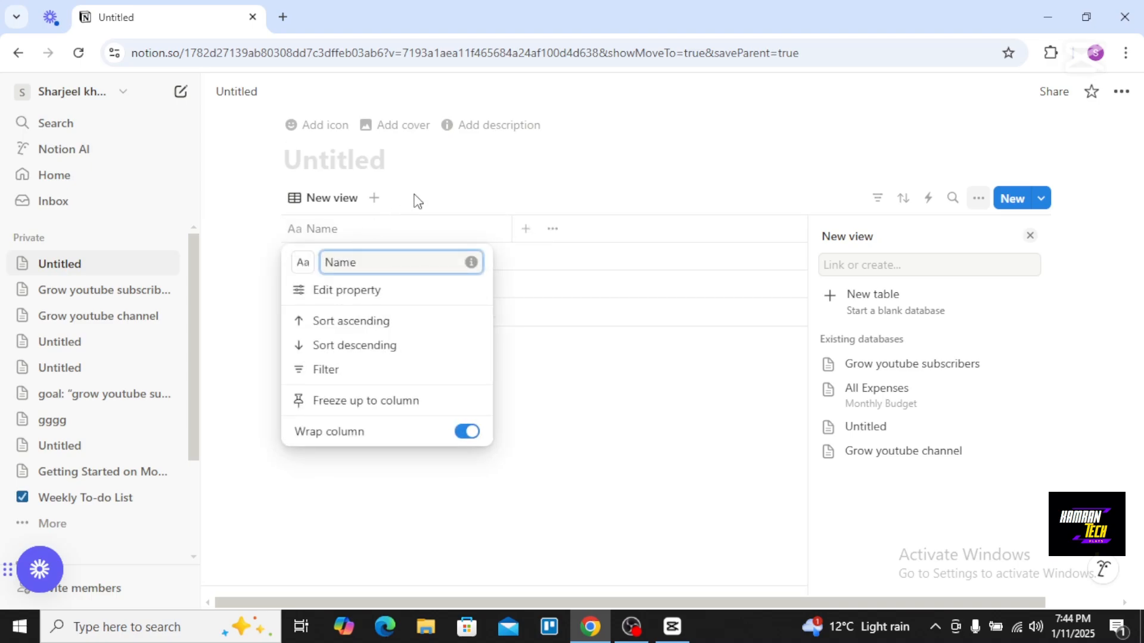
pyautogui.press('BackSpace')
pyautogui.press('BackSpace')
pyautogui.press('BackSpace')
pyautogui.press('BackSpace')
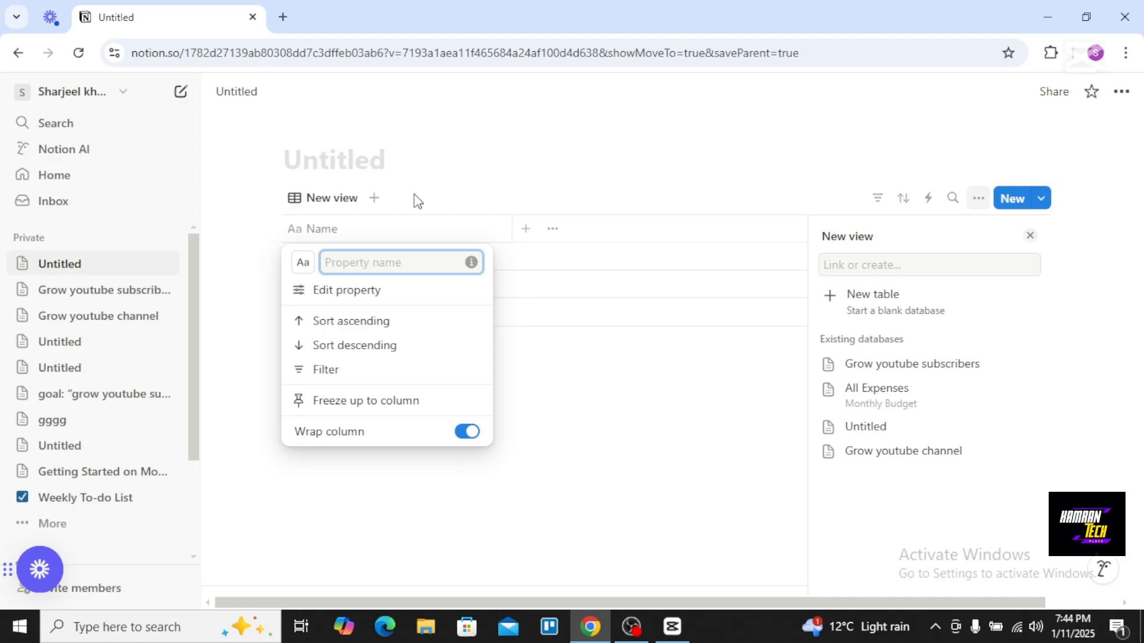
pyautogui.write('Grow youtube subscribers')
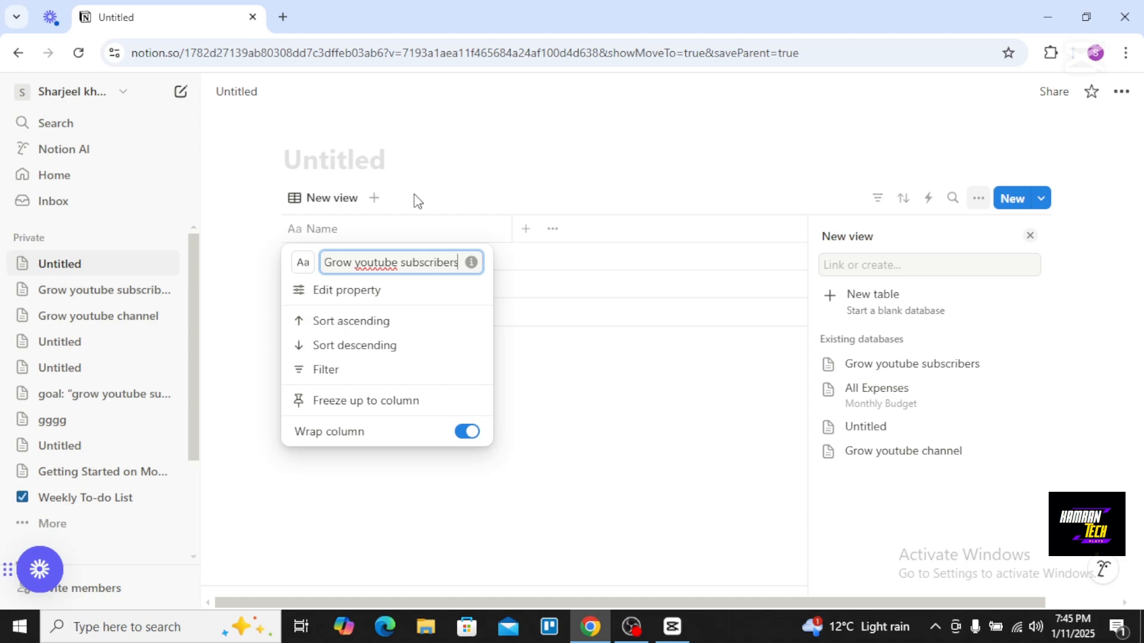
pyautogui.press('Return')
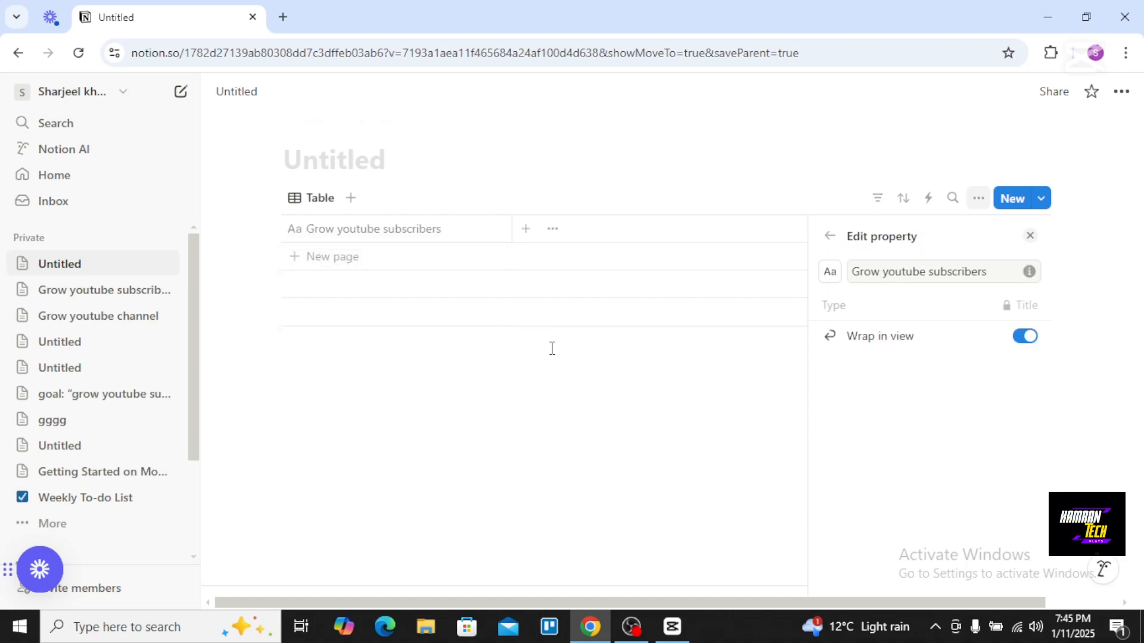
# - Add two rows to the table named "description" and "target date"
pyautogui.click(385, 257)
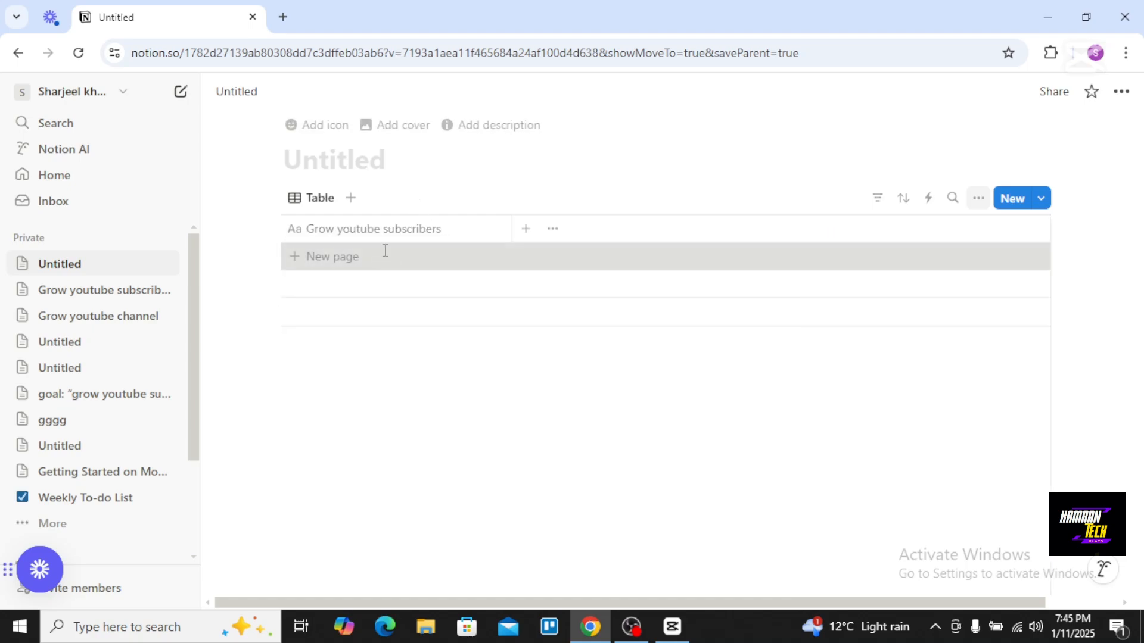
pyautogui.click(385, 251)
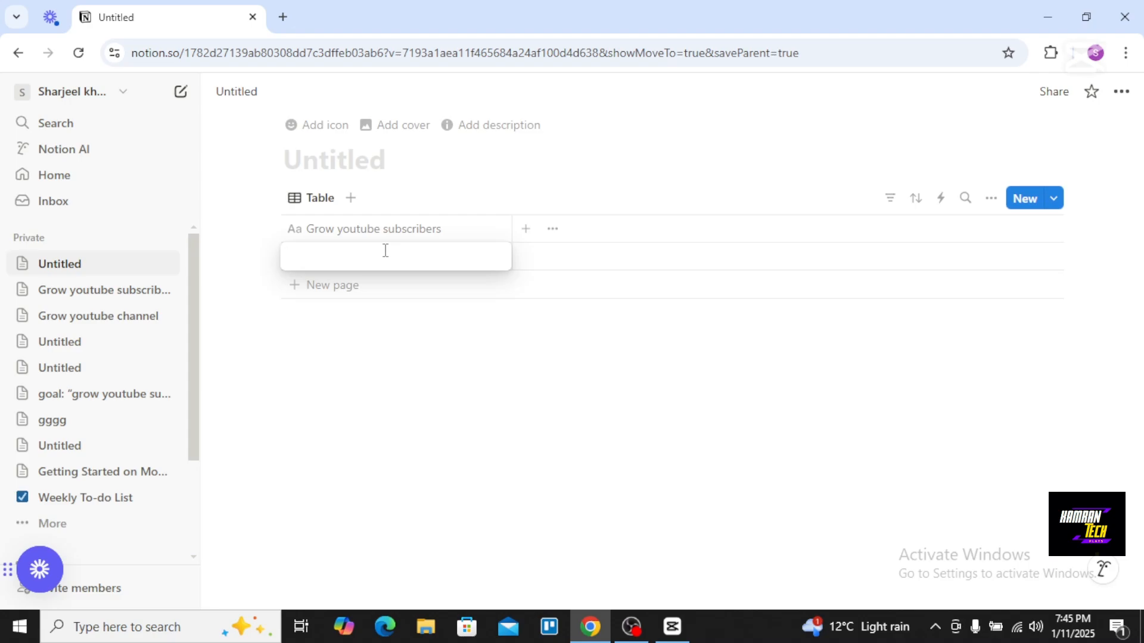
pyautogui.write('descri')
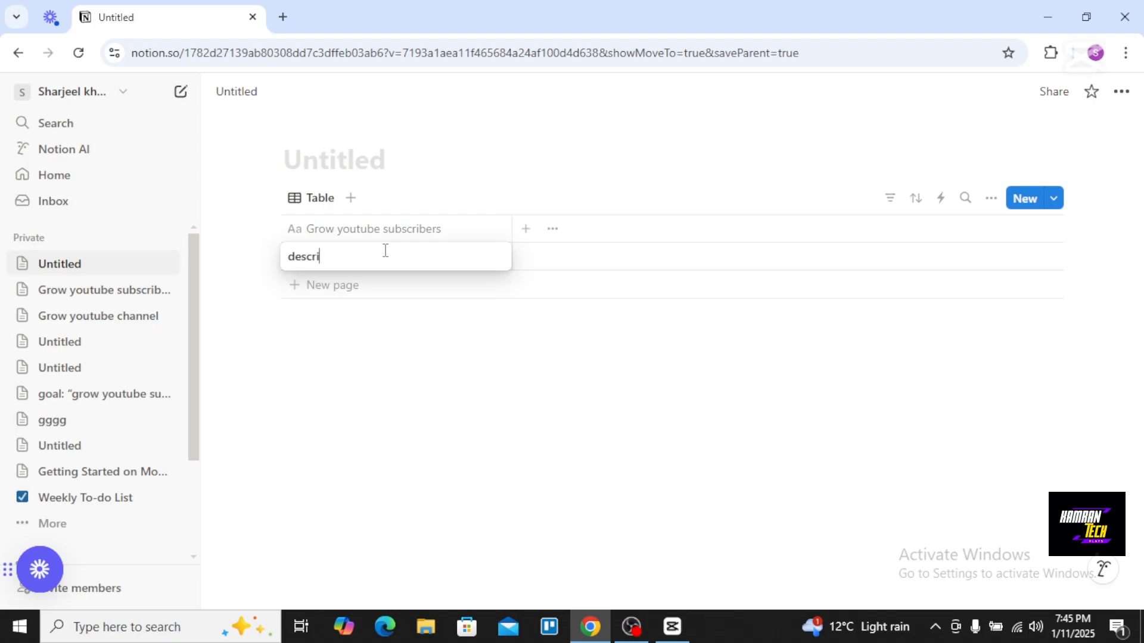
pyautogui.write('ption')
pyautogui.press('Escape')
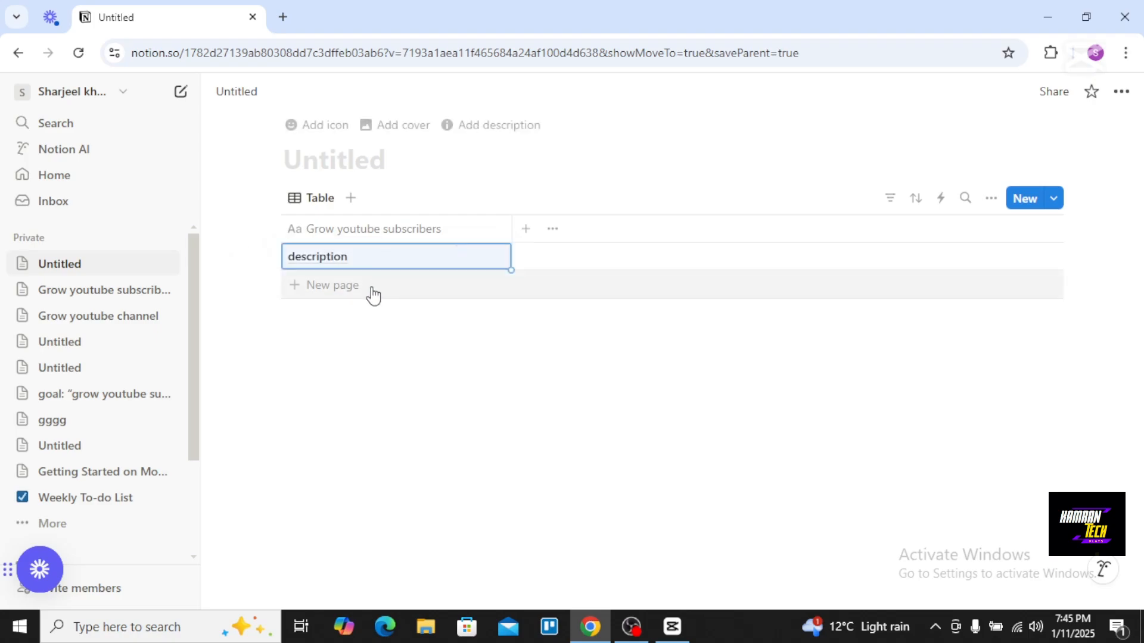
pyautogui.click(371, 293)
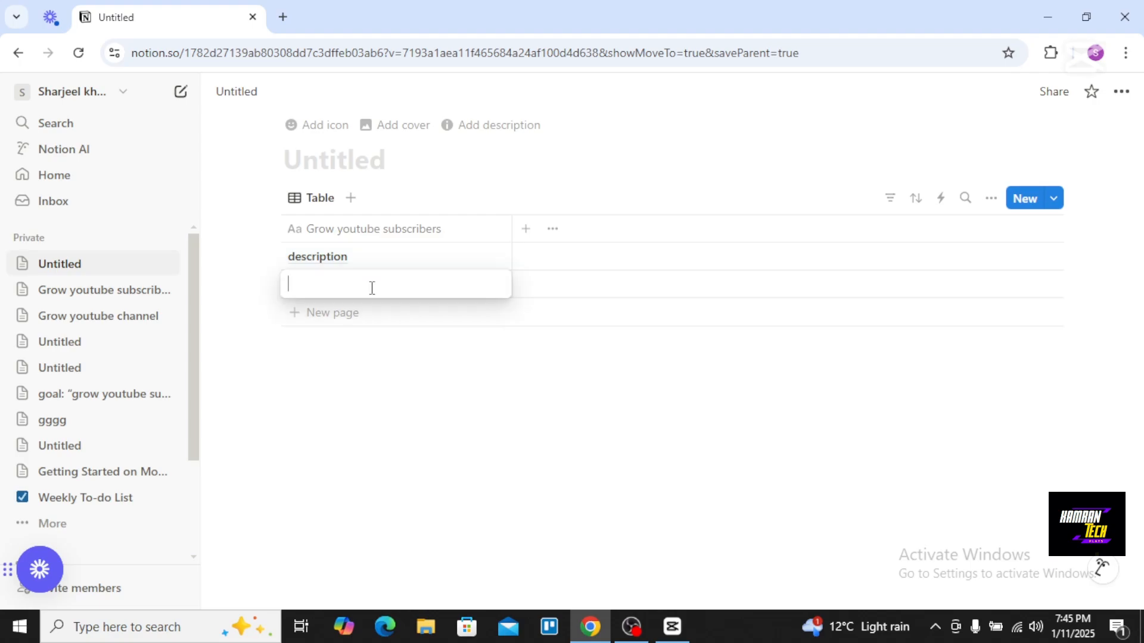
pyautogui.write('ta')
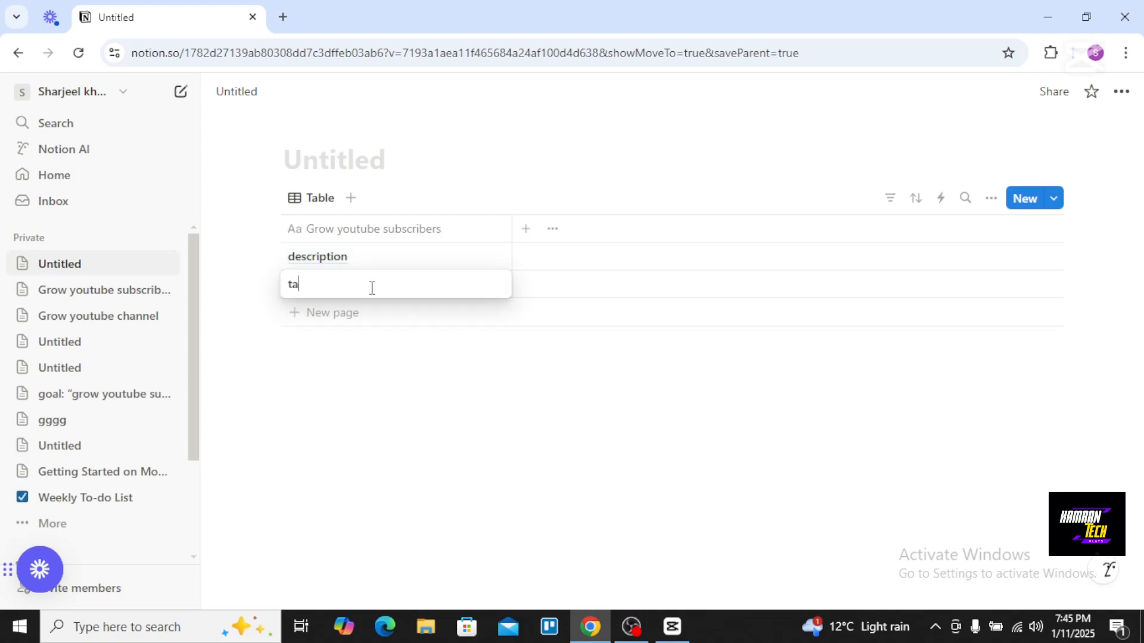
pyautogui.write('rget date')
pyautogui.press('Escape')
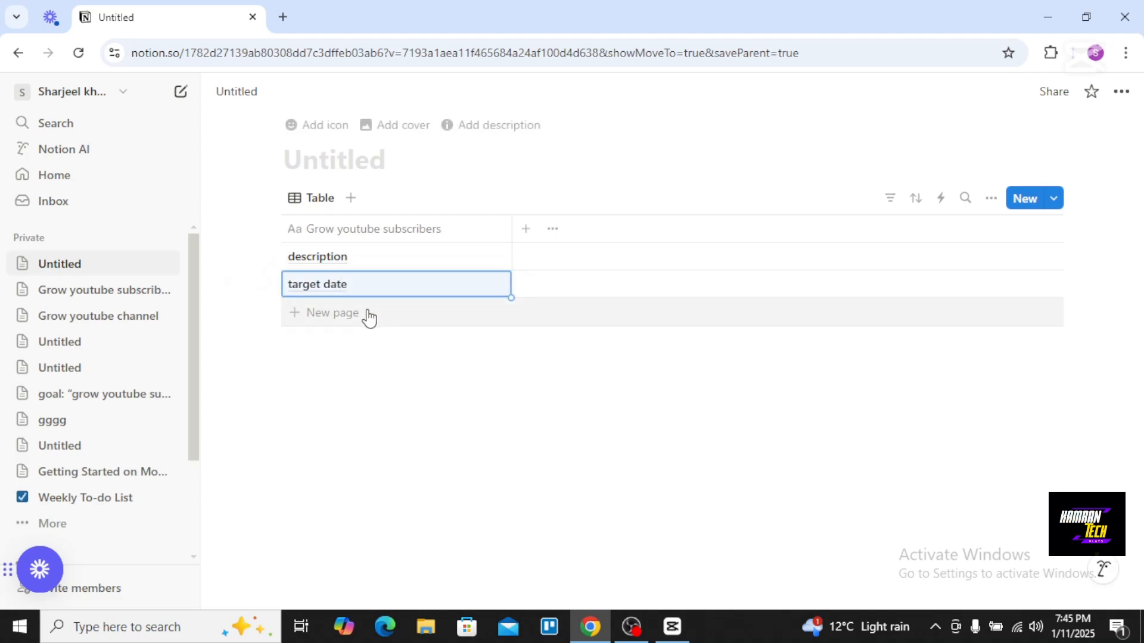
# - Add two more rows below "target date" named "progress status" and "priority"
pyautogui.click(369, 315)
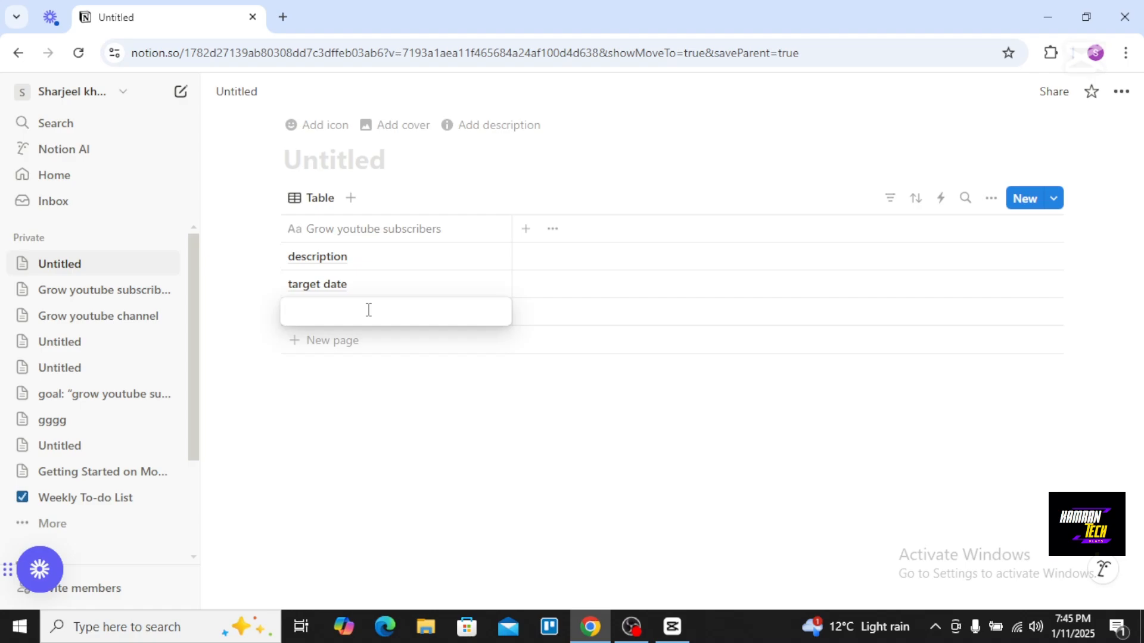
pyautogui.write('pro')
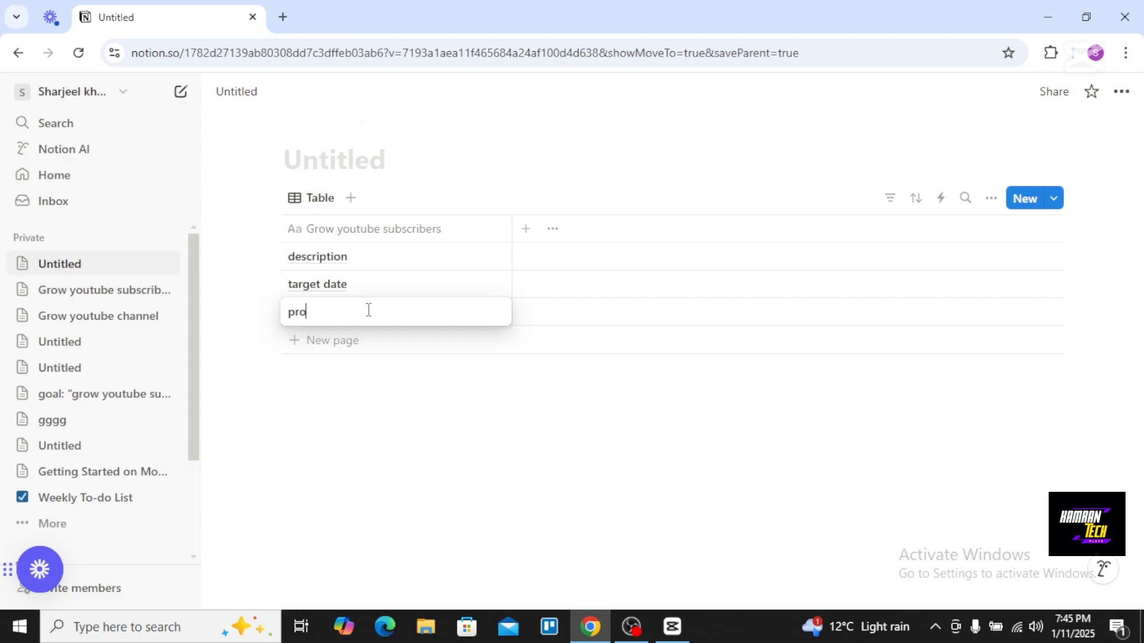
pyautogui.write('gress s')
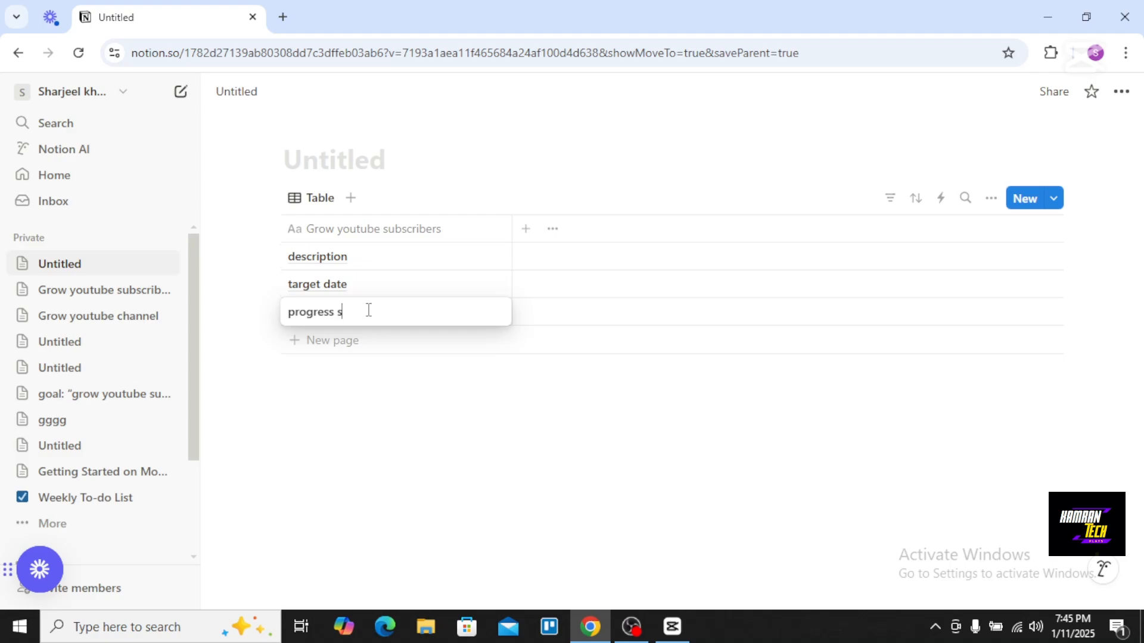
pyautogui.write('tatus')
pyautogui.press('Return')
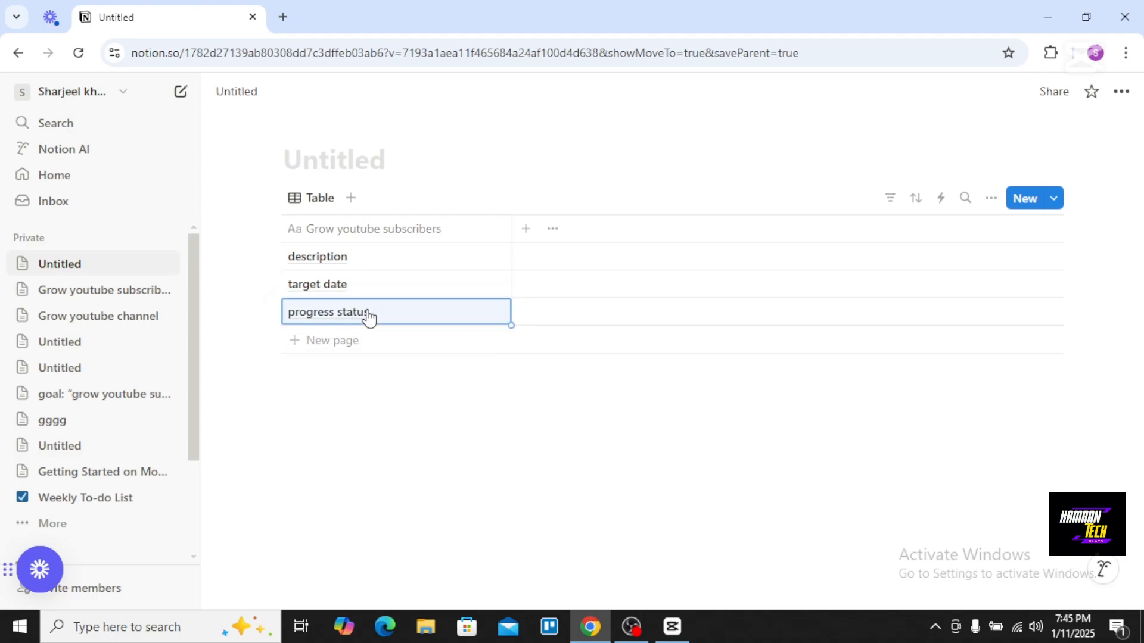
pyautogui.click(360, 348)
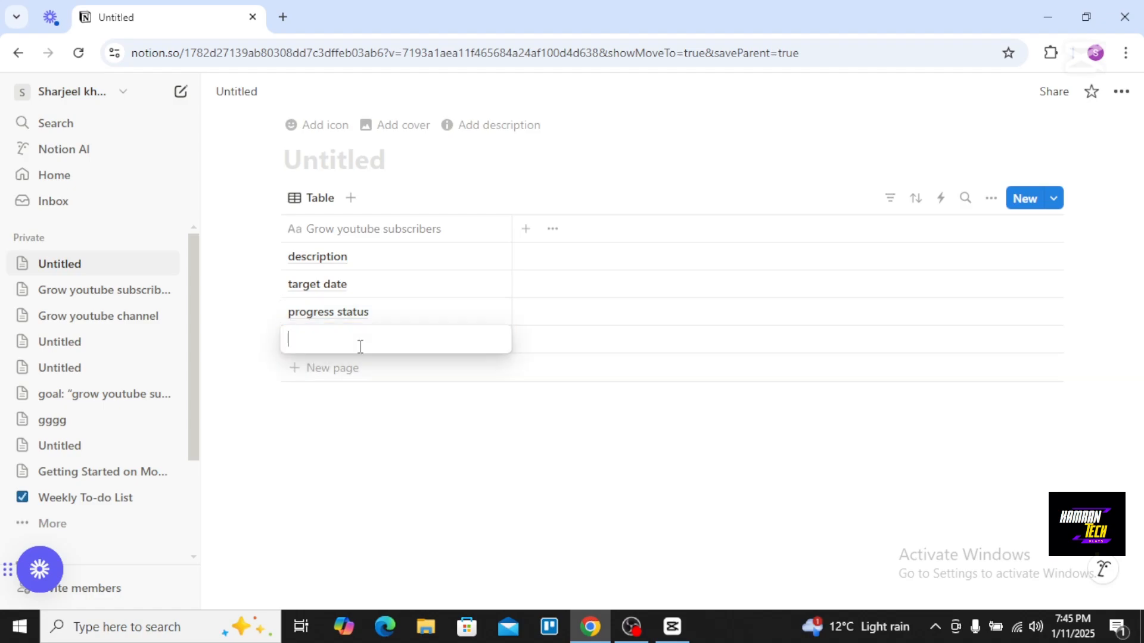
pyautogui.write('p')
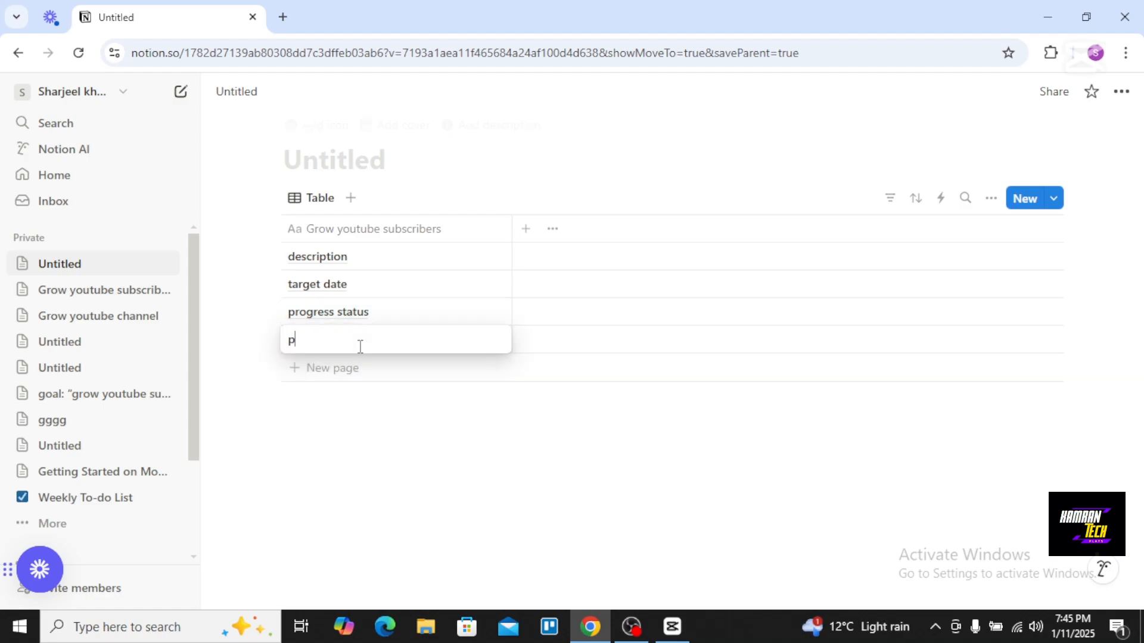
pyautogui.write('riority')
pyautogui.press('Return')
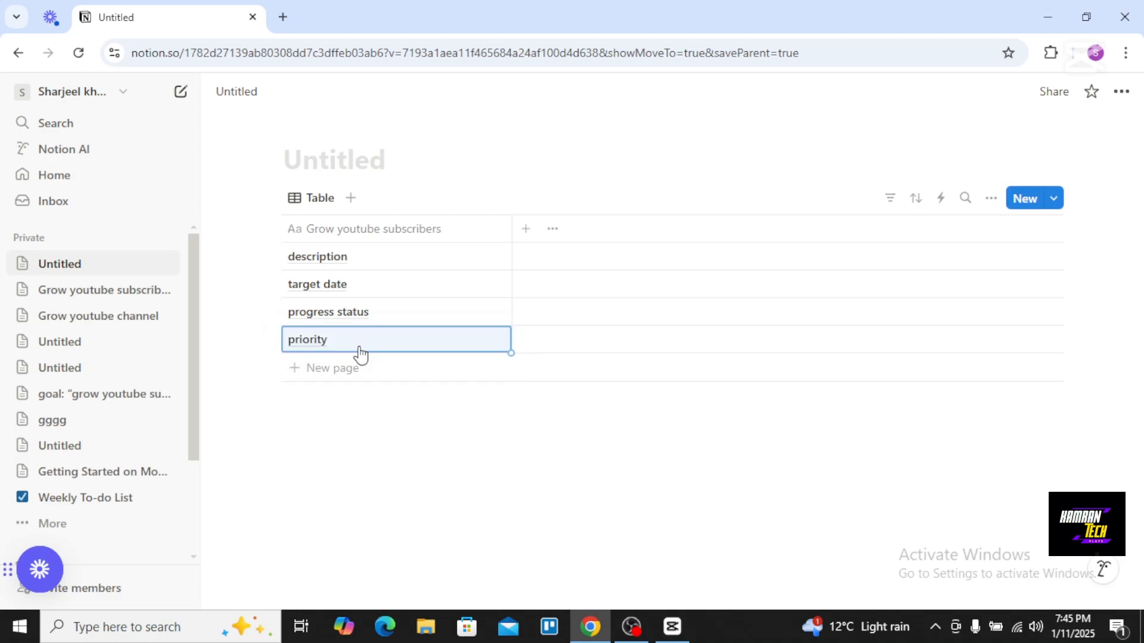
# - Extend the description row's text to "description : increase the subscirber count by 20% in 3 months"
pyautogui.click(422, 252)
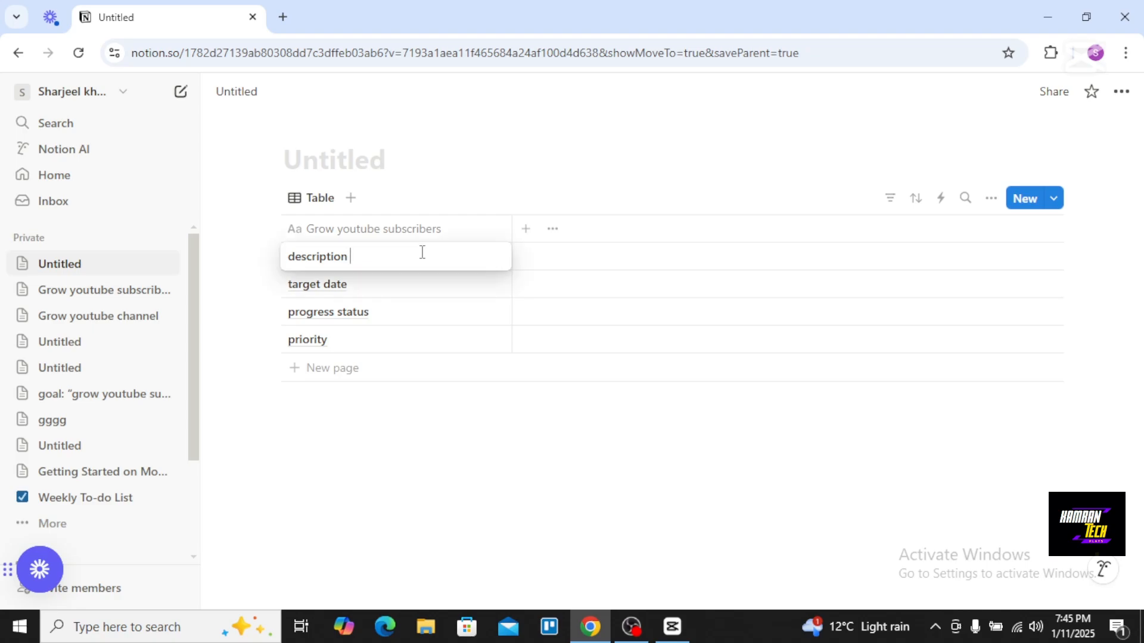
pyautogui.write(': increase the subscirber')
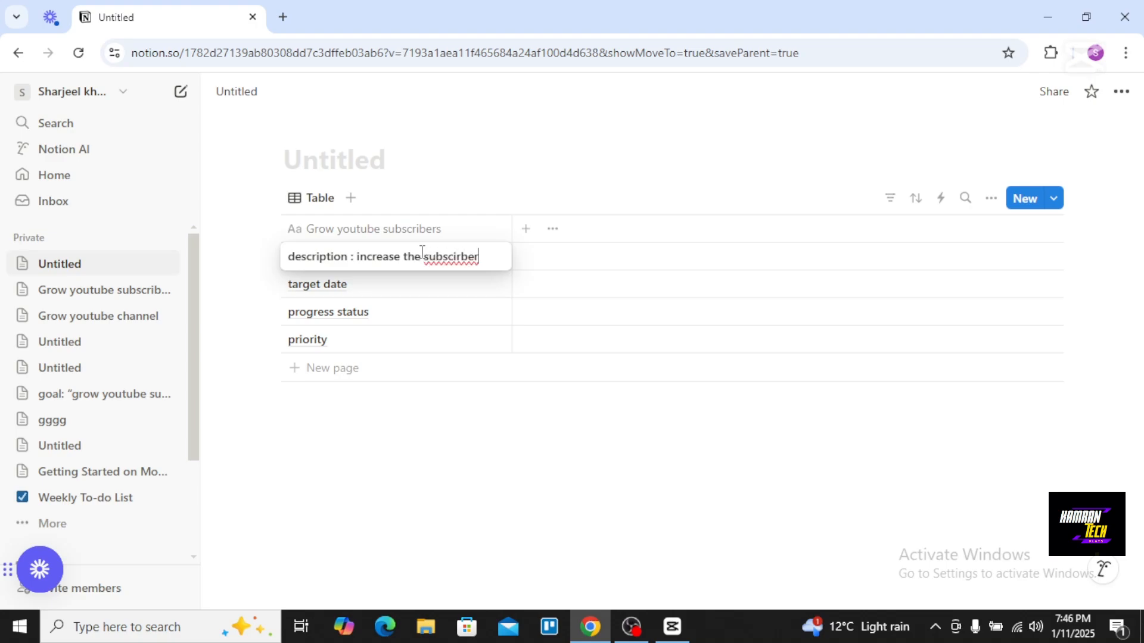
pyautogui.write(' counbt')
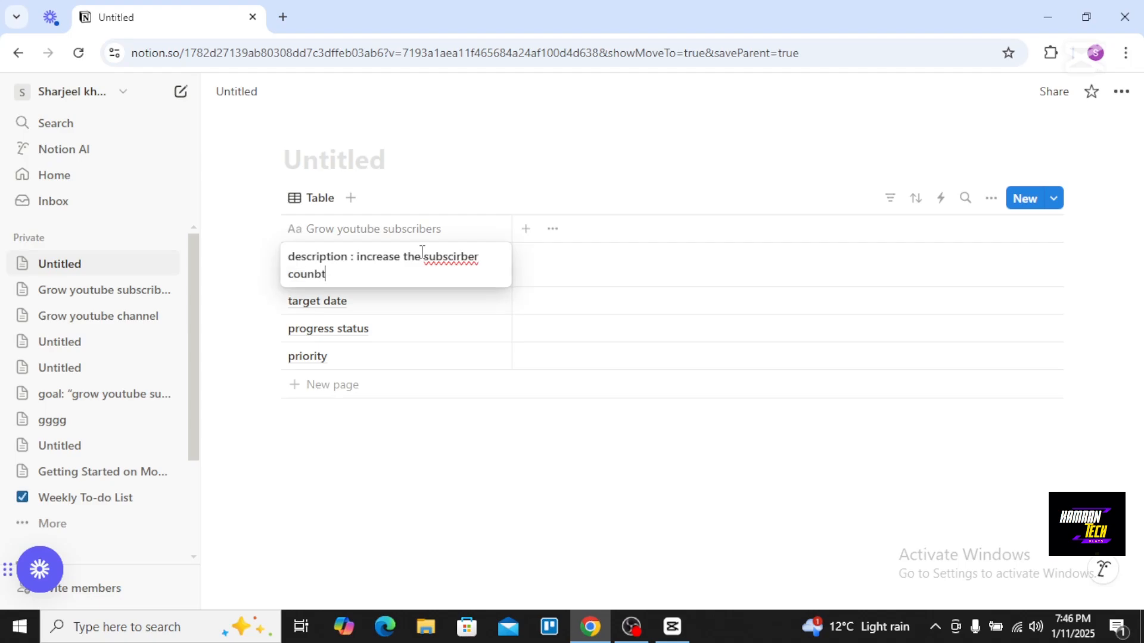
pyautogui.press('BackSpace')
pyautogui.press('BackSpace')
pyautogui.write('t by 20% in 3 months')
pyautogui.press('Return')
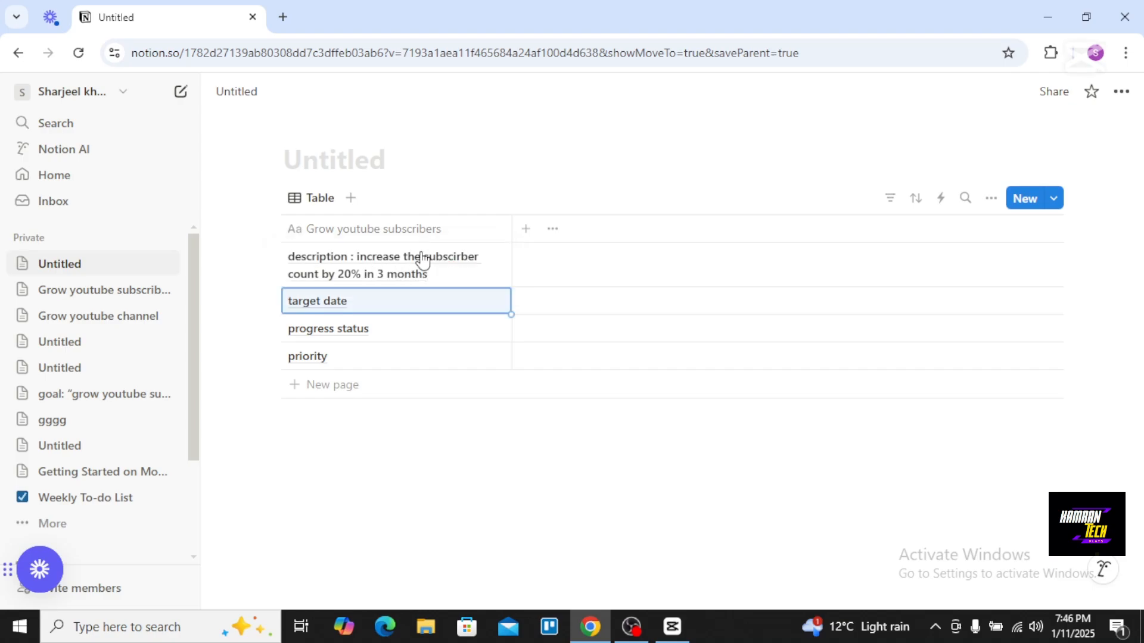
# - Append the date 2025-04-01, preceded by an opening quotation mark, to the target date row
pyautogui.click(387, 311)
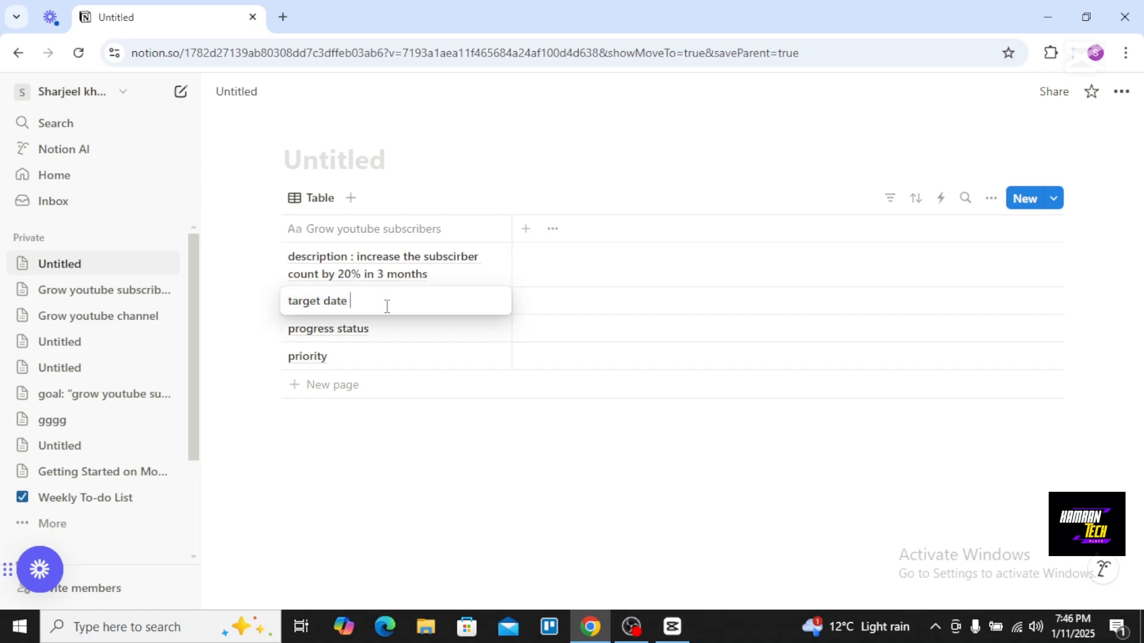
pyautogui.write('"')
pyautogui.write('202')
pyautogui.write('5')
pyautogui.write('-04')
pyautogui.write('-0')
pyautogui.write('1')
pyautogui.press('Return')
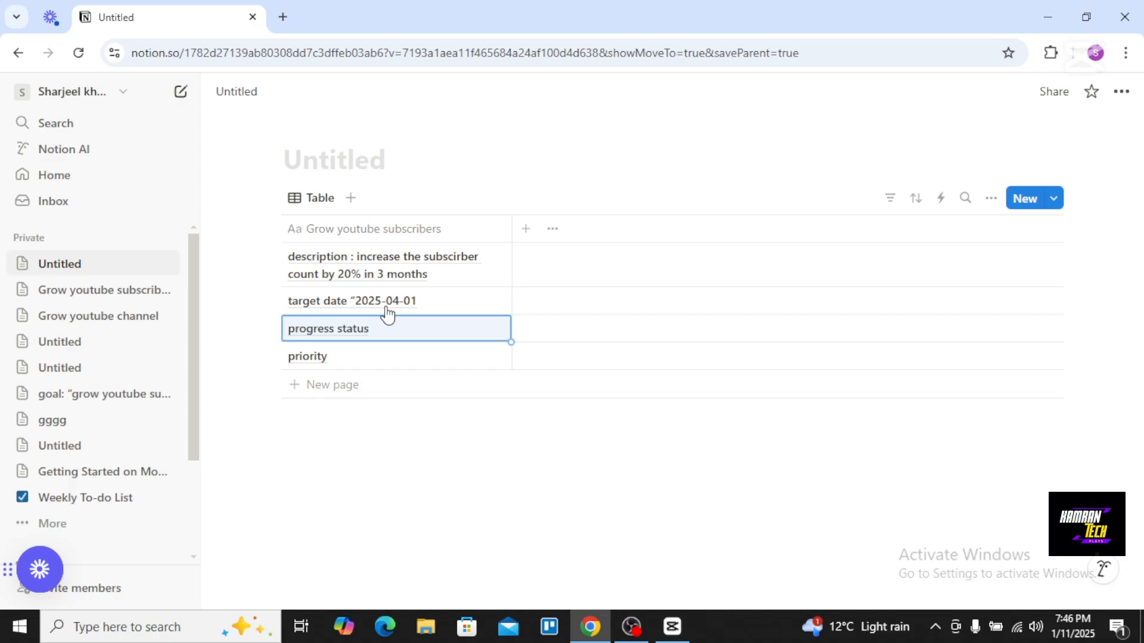
# - Complete the last two rows as "progress status: “ in progress”" and "priority: high"
pyautogui.click(400, 333)
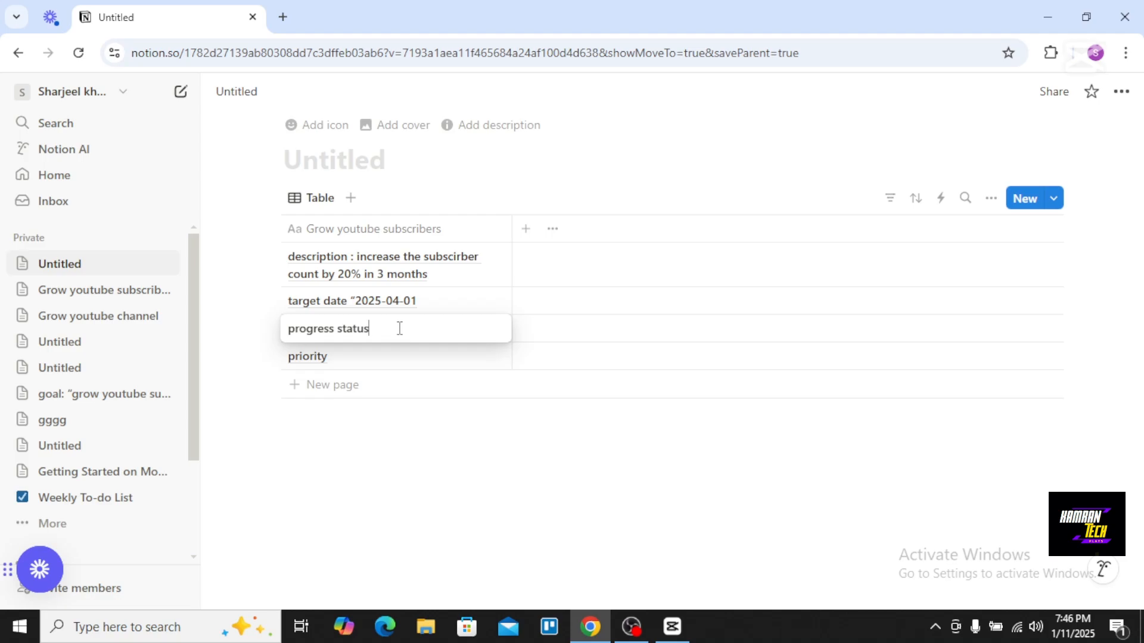
pyautogui.write(': ')
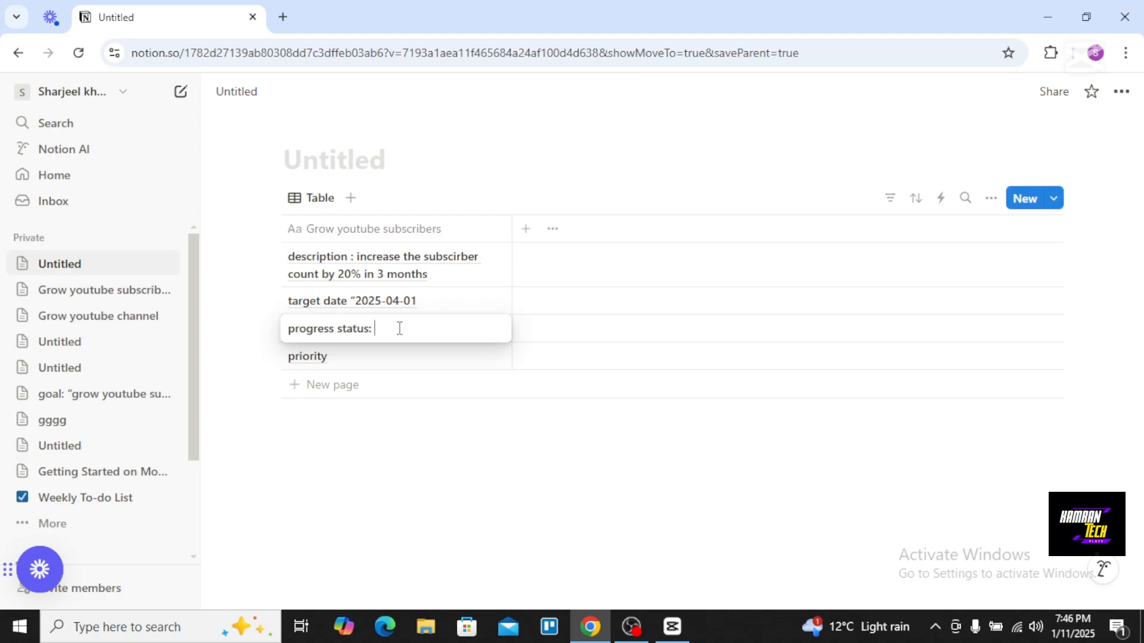
pyautogui.write('“ in progress”')
pyautogui.press('Return')
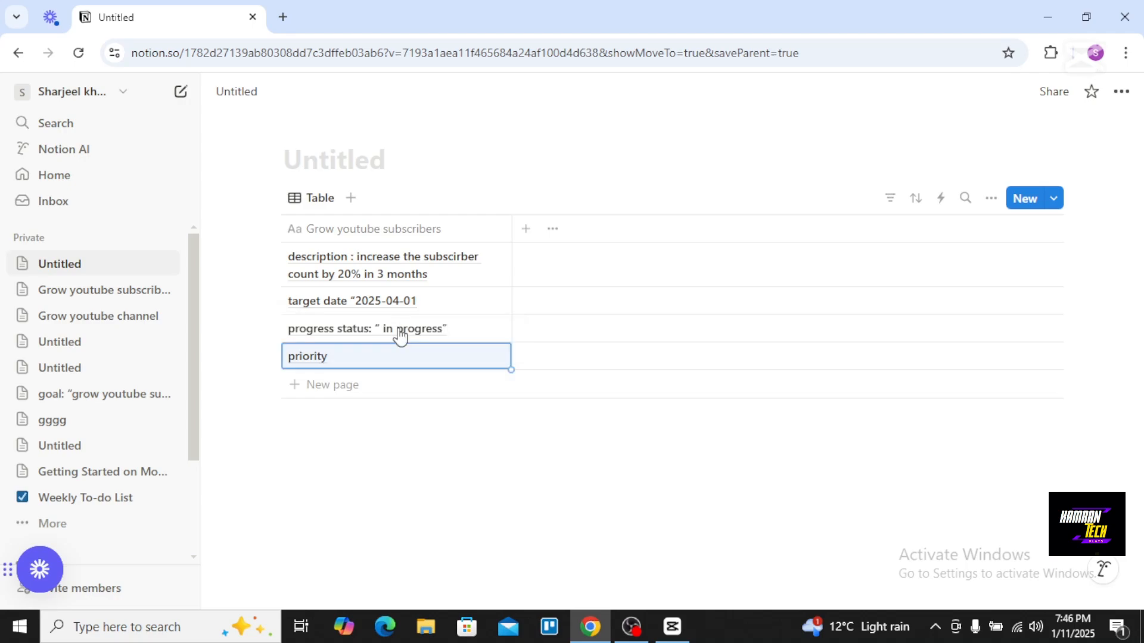
pyautogui.click(366, 357)
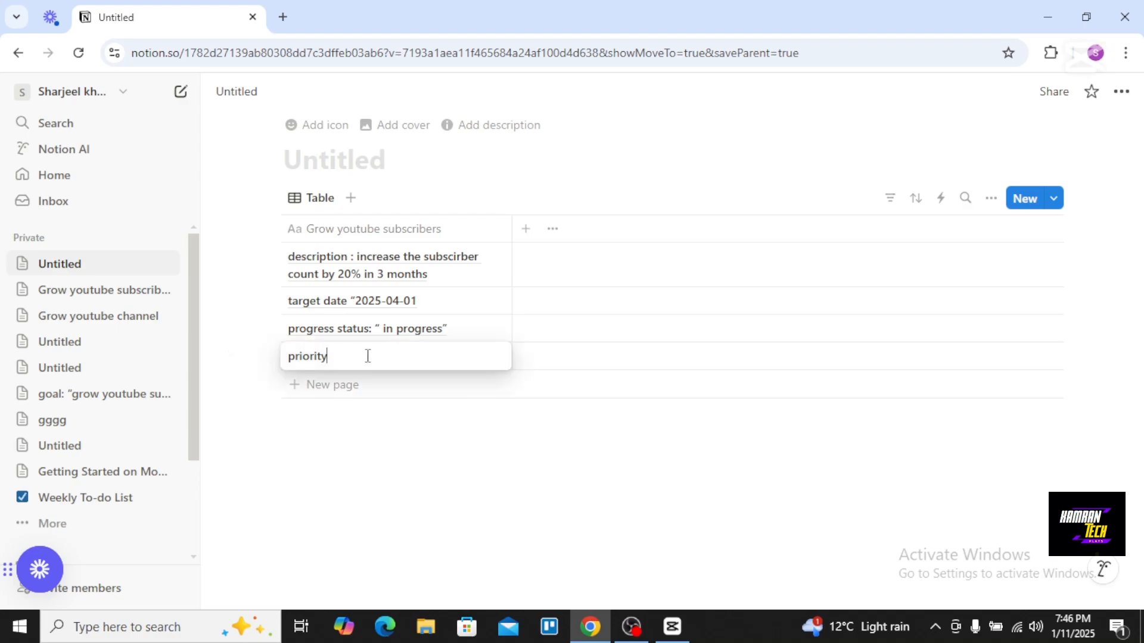
pyautogui.write(': high')
pyautogui.press('Escape')
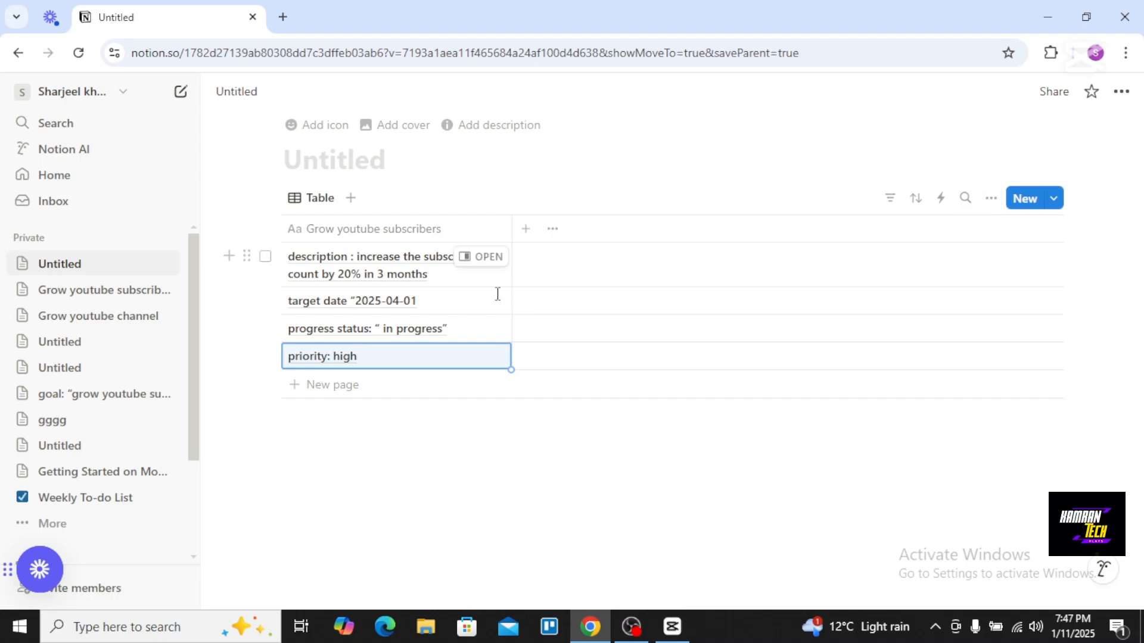
# - Open the description row as a page and start adding a property to it
pyautogui.click(497, 262)
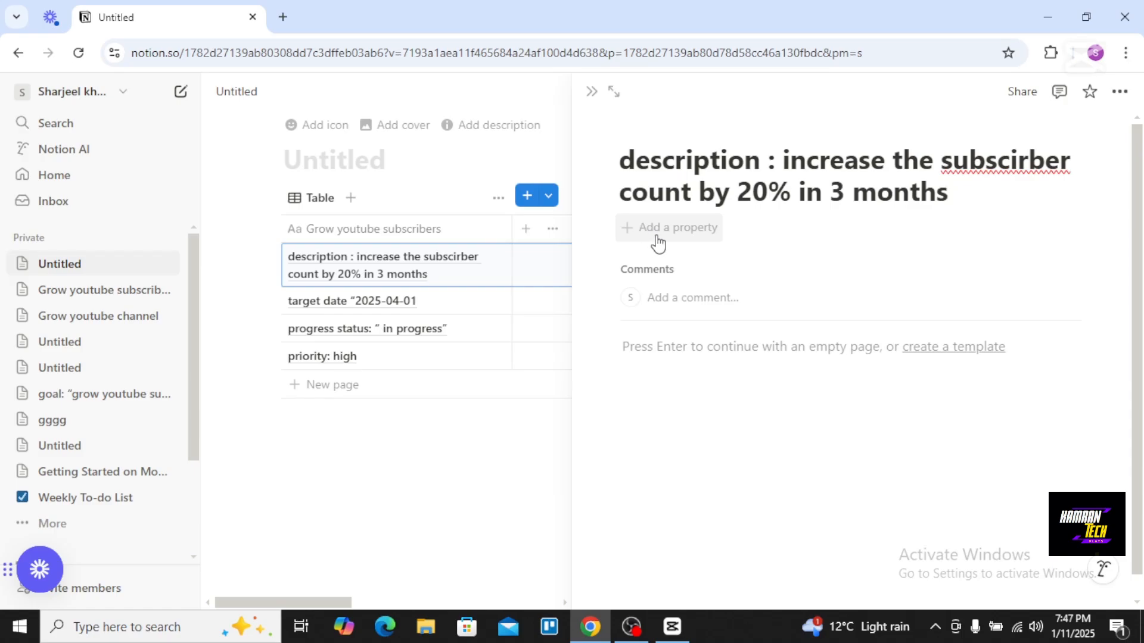
pyautogui.click(657, 241)
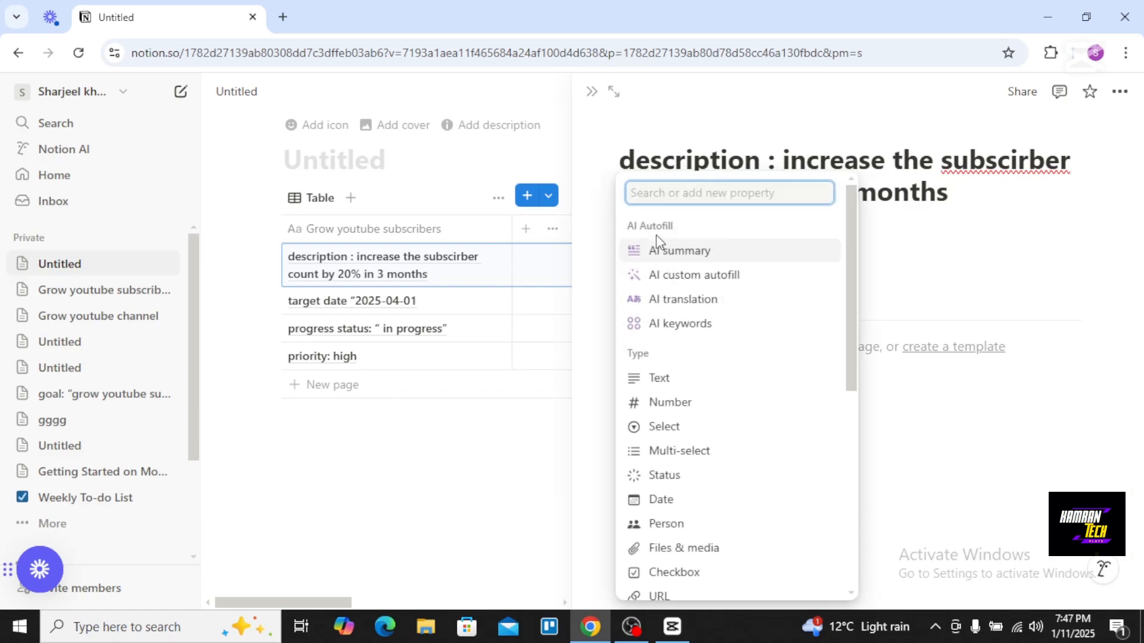